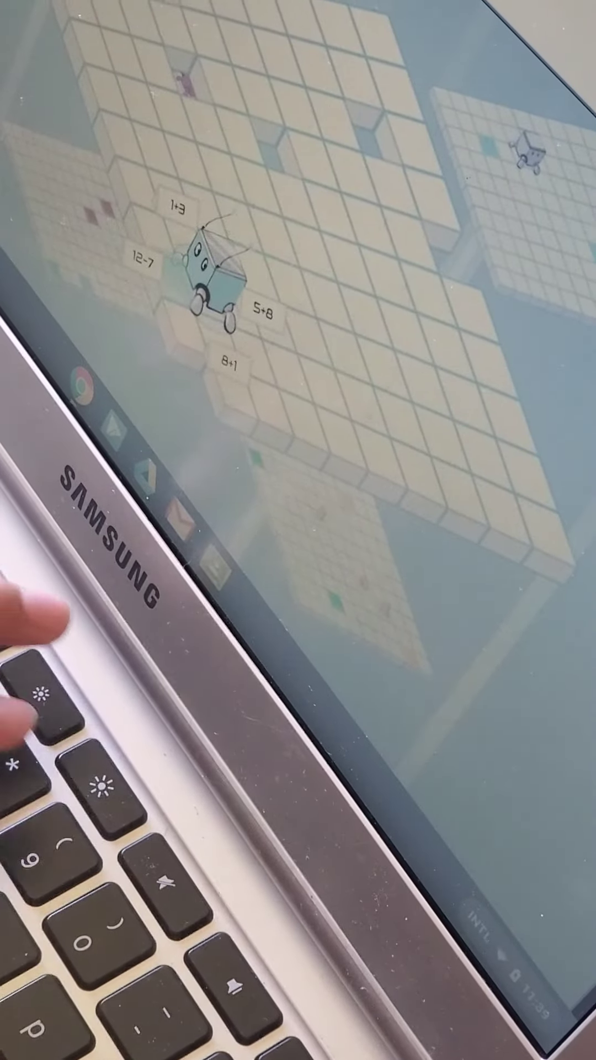
Answer six facts to step the robot across the grid onto a board showing 8+5 and 15-9.
{"action": "key", "text": "Up"}
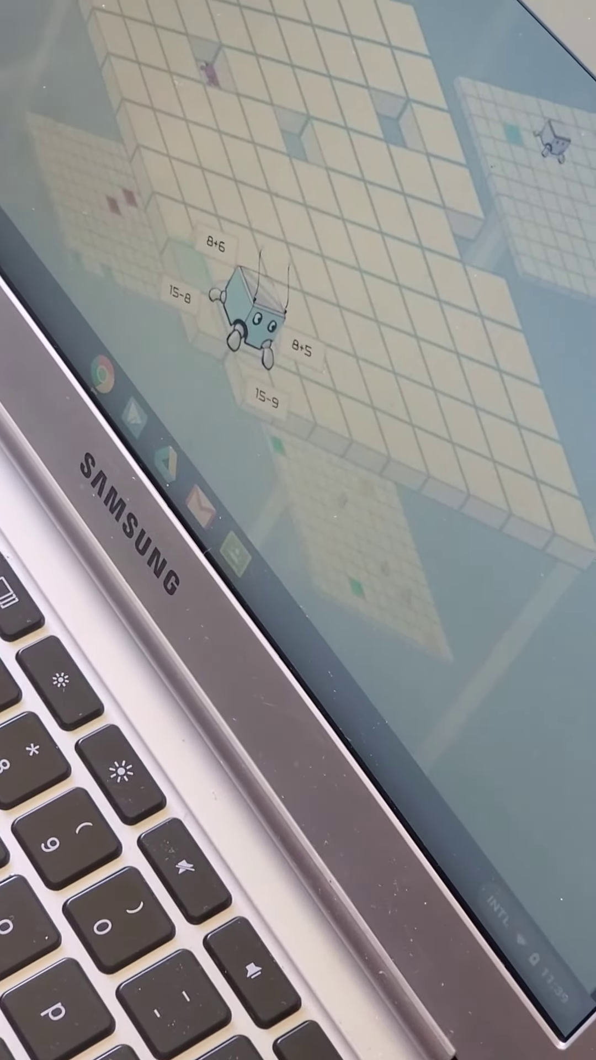
{"action": "key", "text": "Up"}
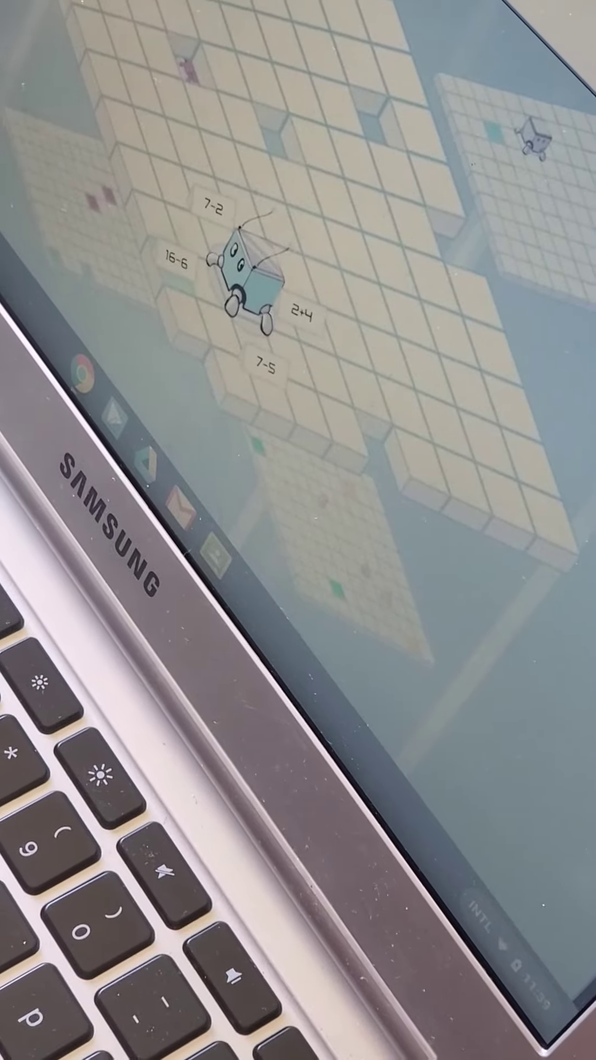
{"action": "key", "text": "Up"}
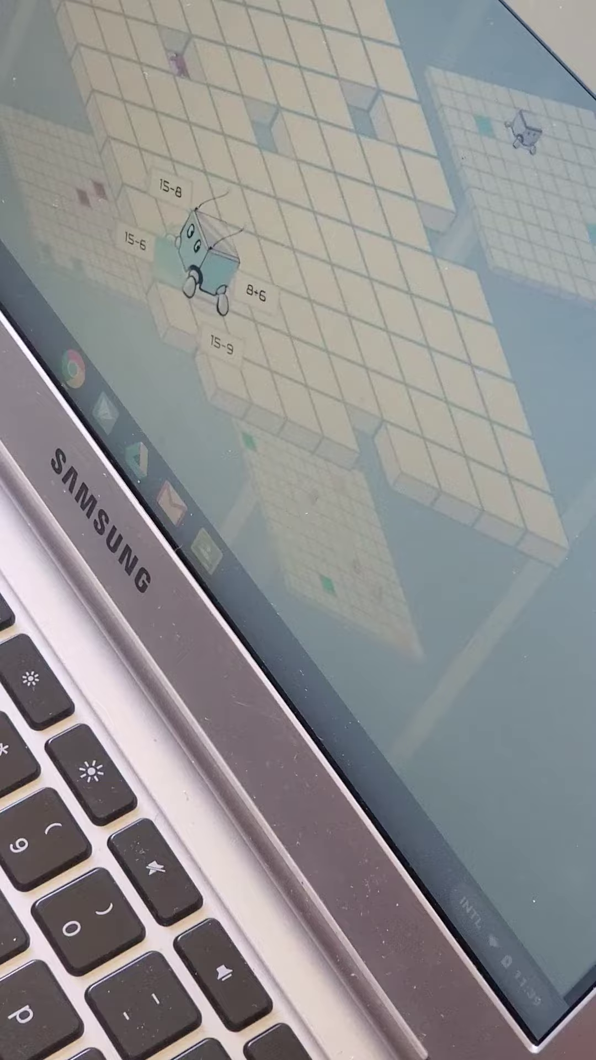
{"action": "key", "text": "Up"}
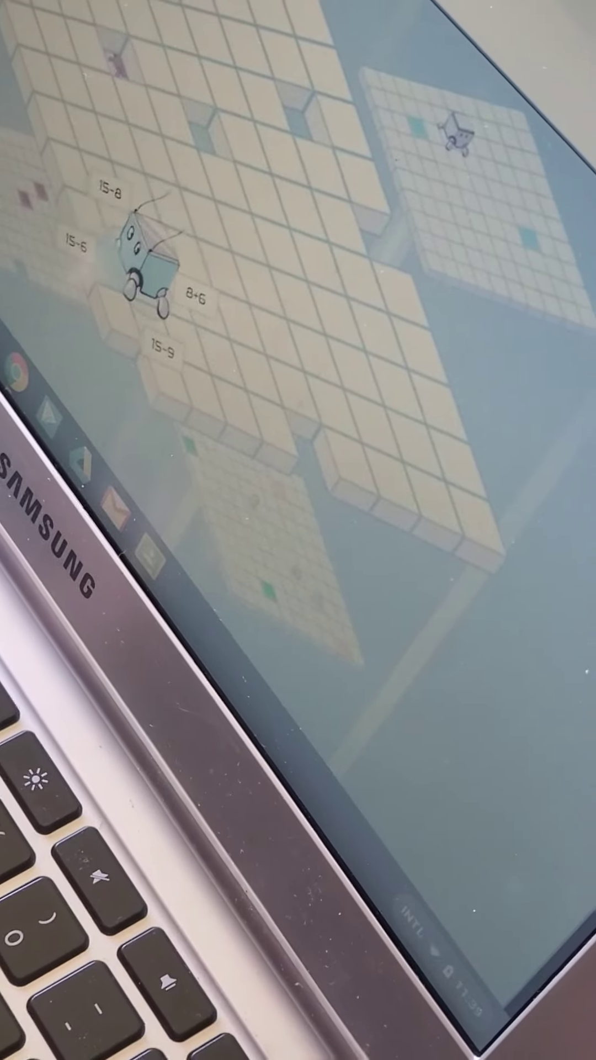
{"action": "key", "text": "Up"}
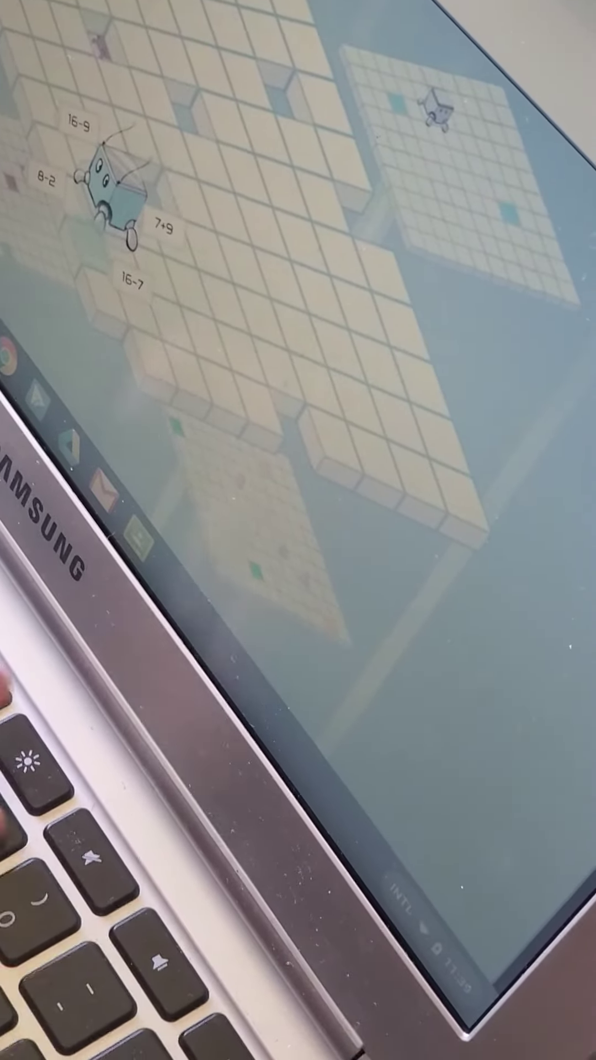
{"action": "key", "text": "Up"}
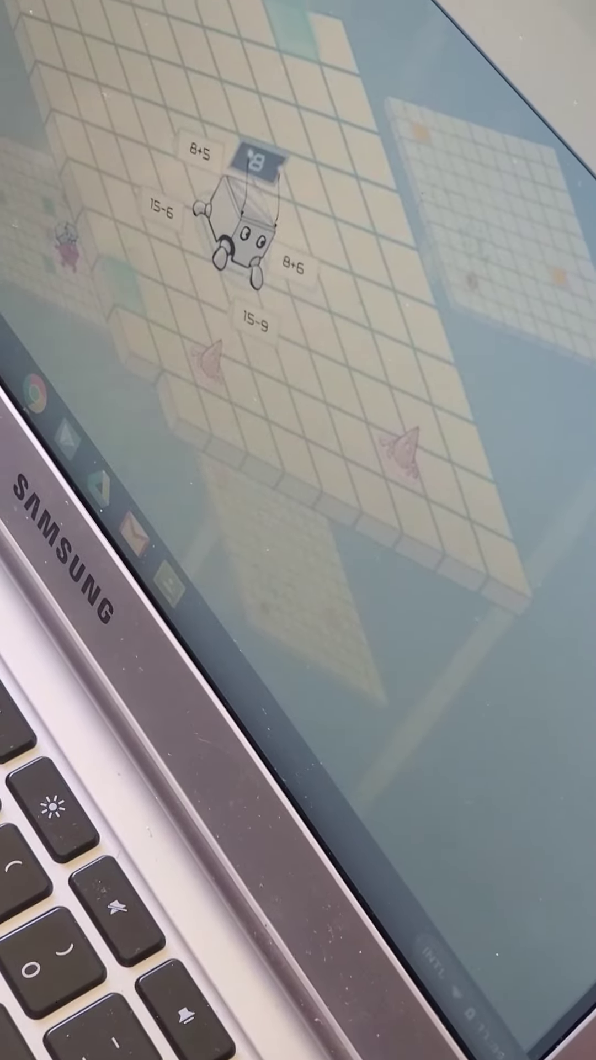
Answer two more facts, moving the robot to the tile surrounded by 8-2, 7-2 and 7-5.
{"action": "key", "text": "Down"}
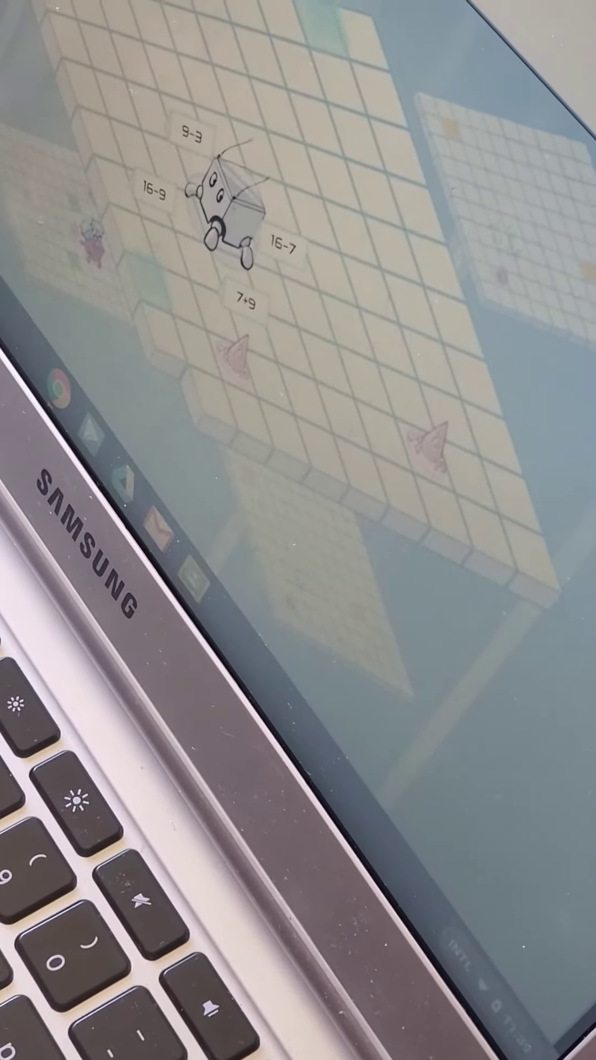
{"action": "key", "text": "Down"}
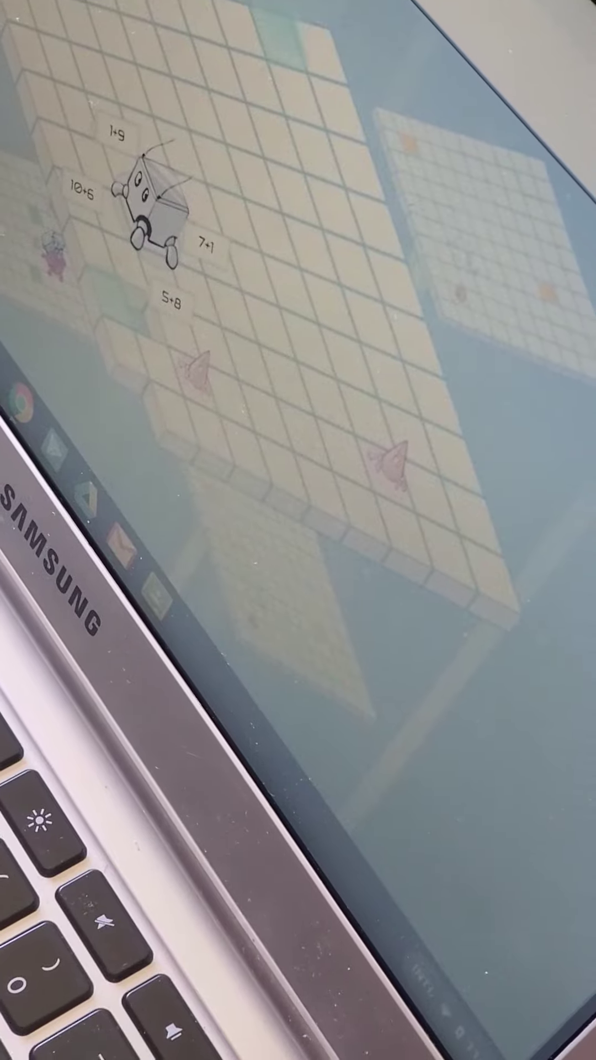
{"action": "type", "text": "1"}
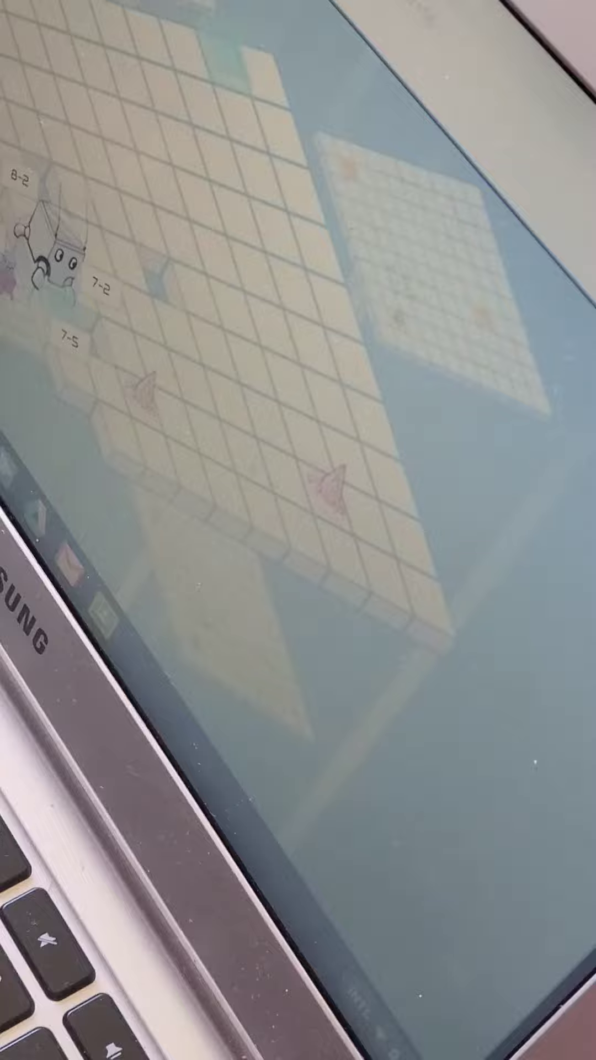
{"action": "type", "text": "5"}
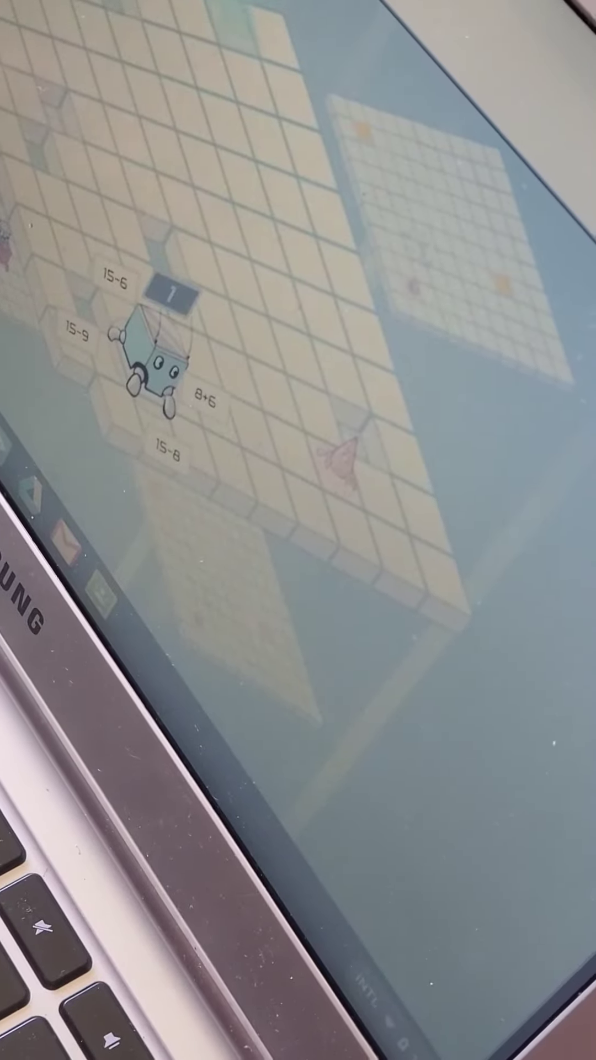
Submit four answers to advance the robot to the 7+3, 9-3, 3+6 and 8-5 facts.
{"action": "key", "text": "Return"}
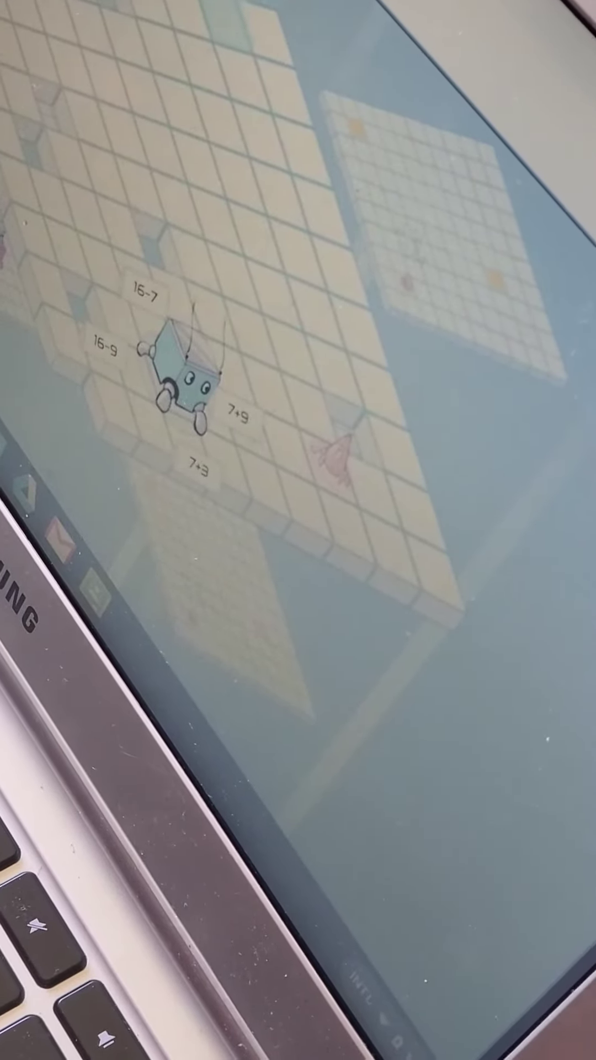
{"action": "type", "text": "13"}
{"action": "key", "text": "Return"}
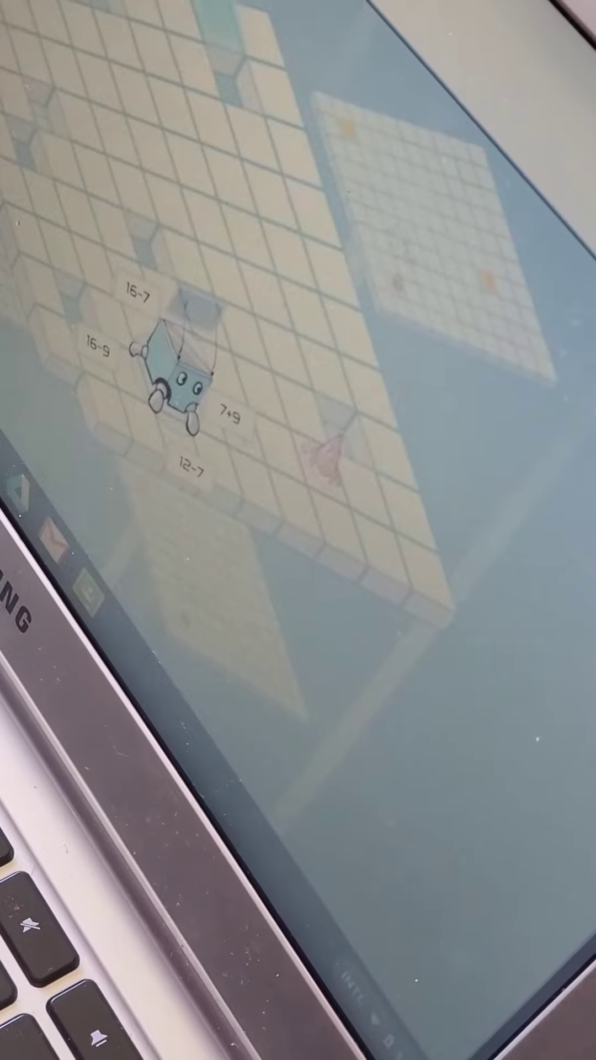
{"action": "type", "text": "16"}
{"action": "key", "text": "Return"}
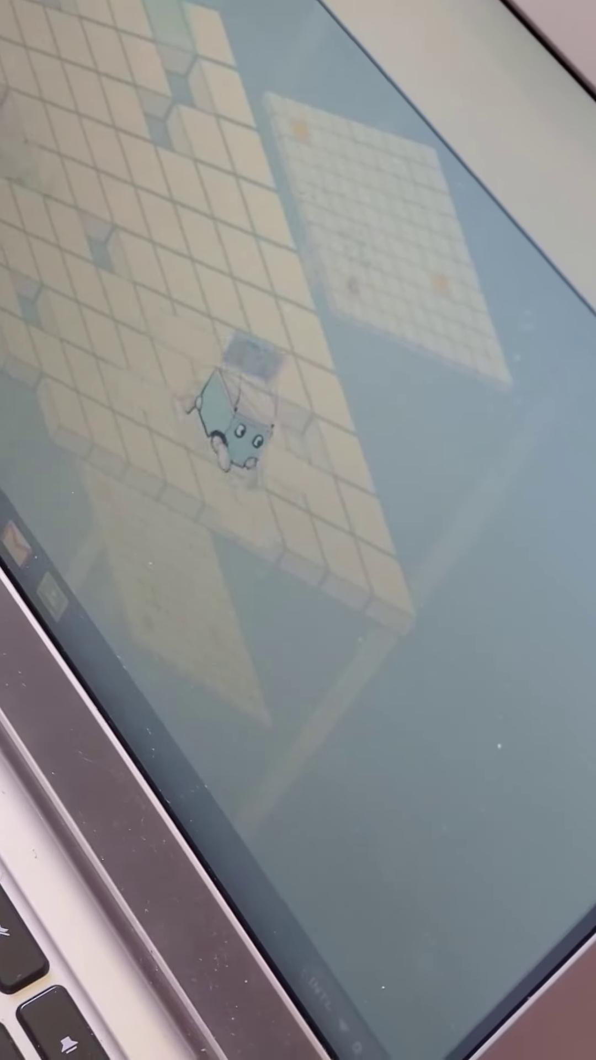
{"action": "type", "text": "2"}
{"action": "key", "text": "Return"}
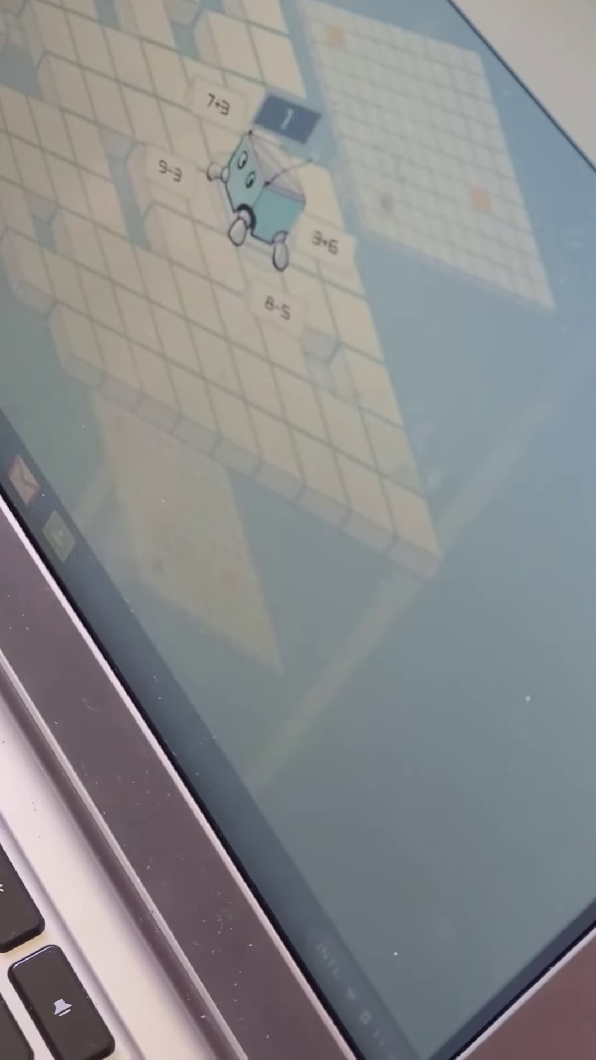
Submit four more answers, stepping the robot to the tile beside 7+9, 16-9 and 15-7.
{"action": "key", "text": "Return"}
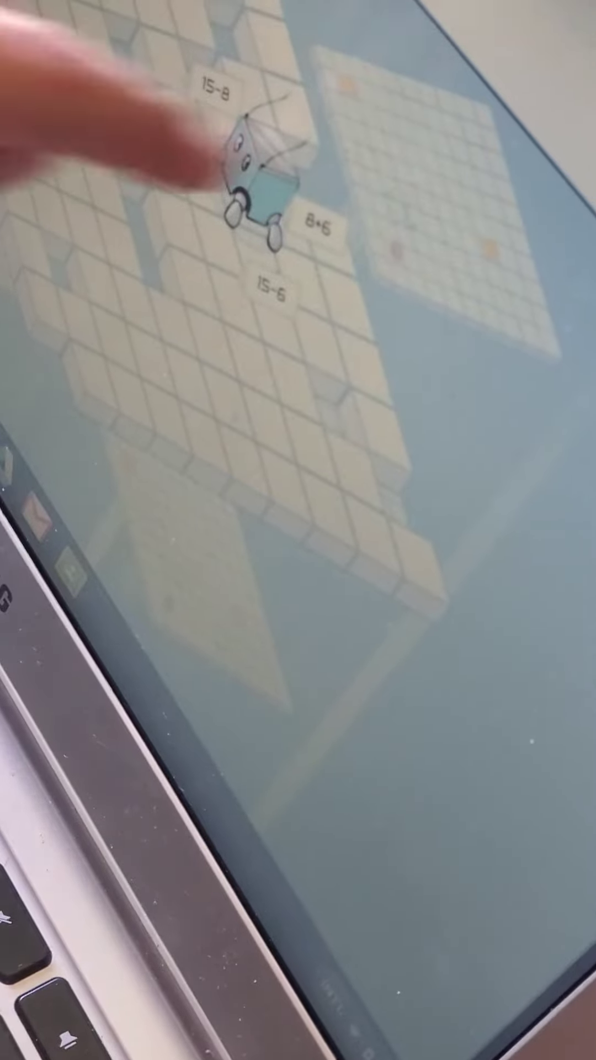
{"action": "type", "text": "7"}
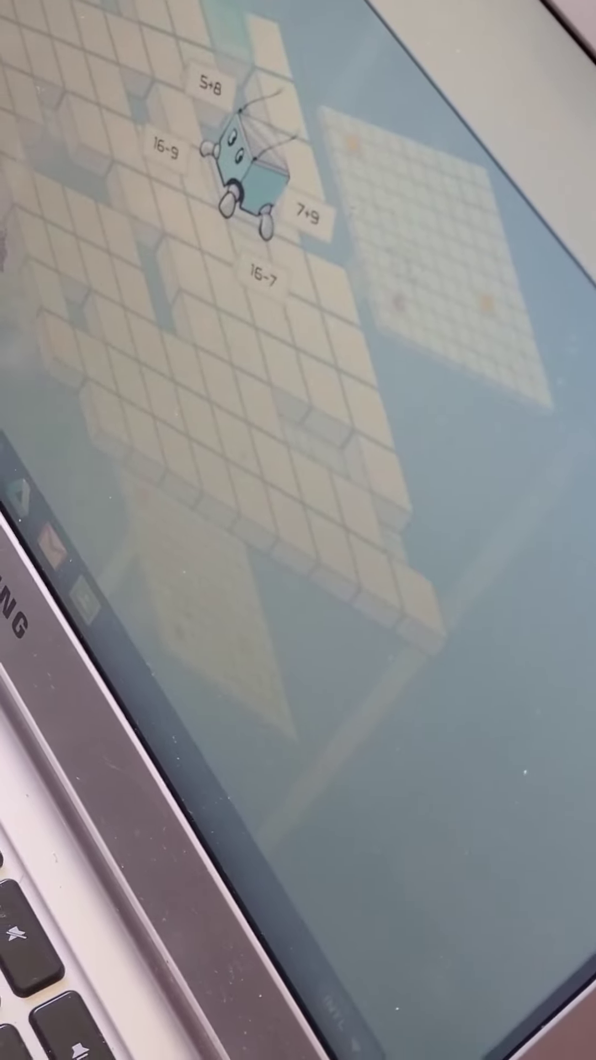
{"action": "type", "text": "7"}
{"action": "key", "text": "Return"}
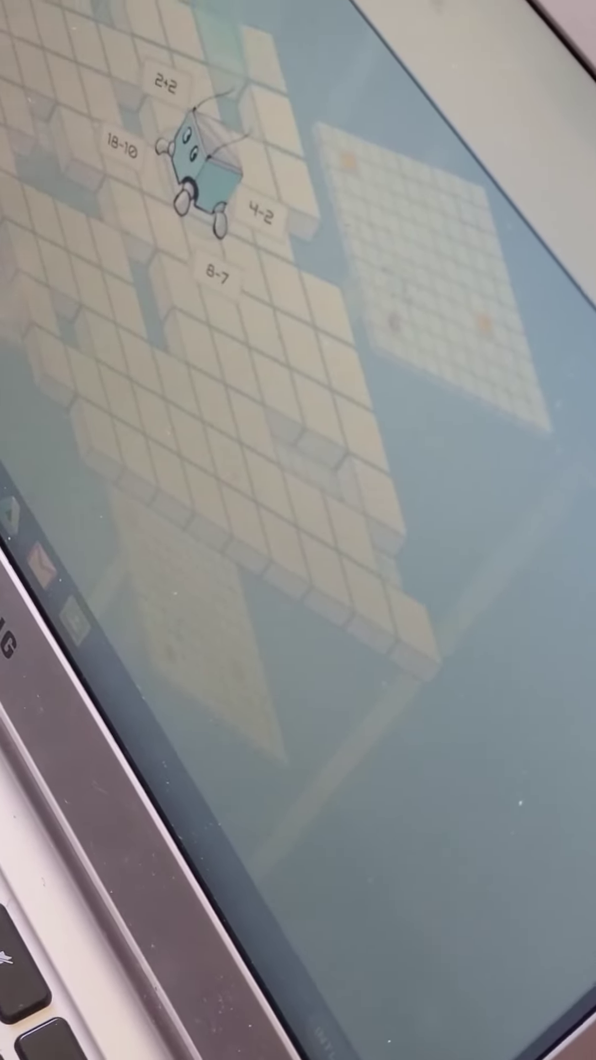
{"action": "type", "text": "8"}
{"action": "key", "text": "Return"}
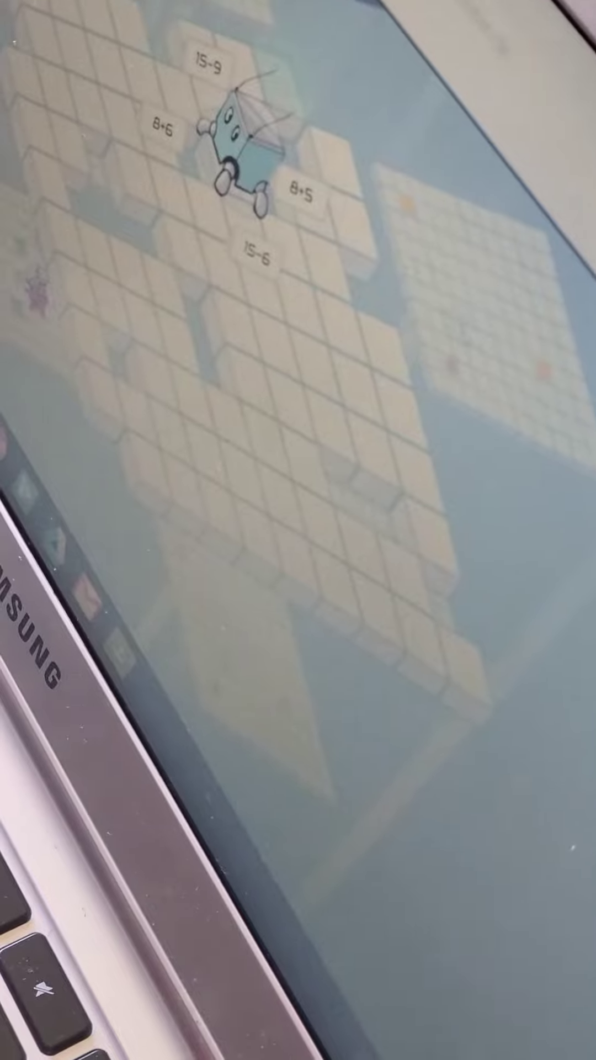
{"action": "type", "text": "9"}
{"action": "key", "text": "Return"}
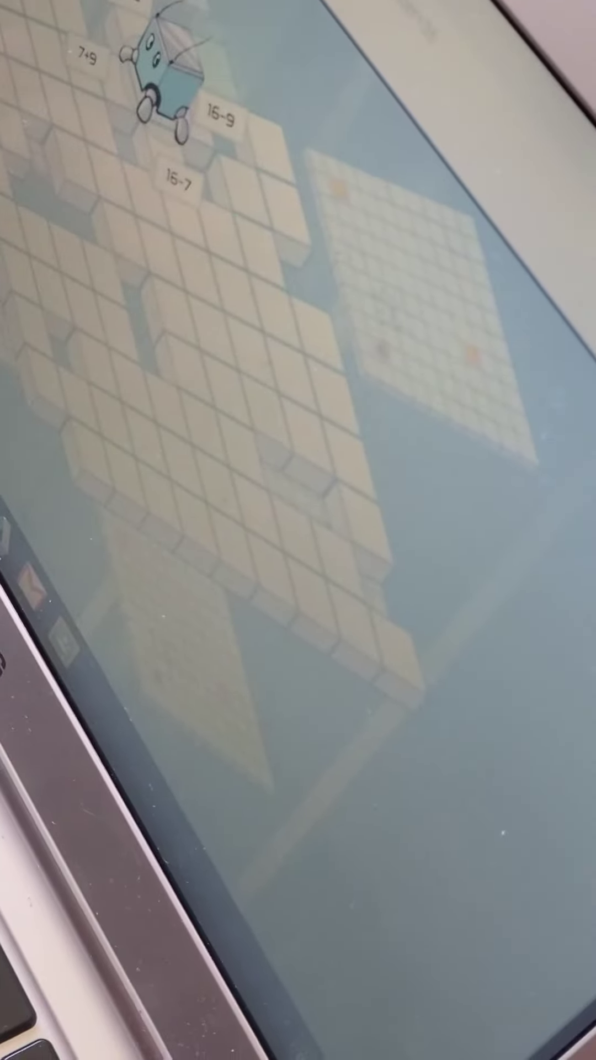